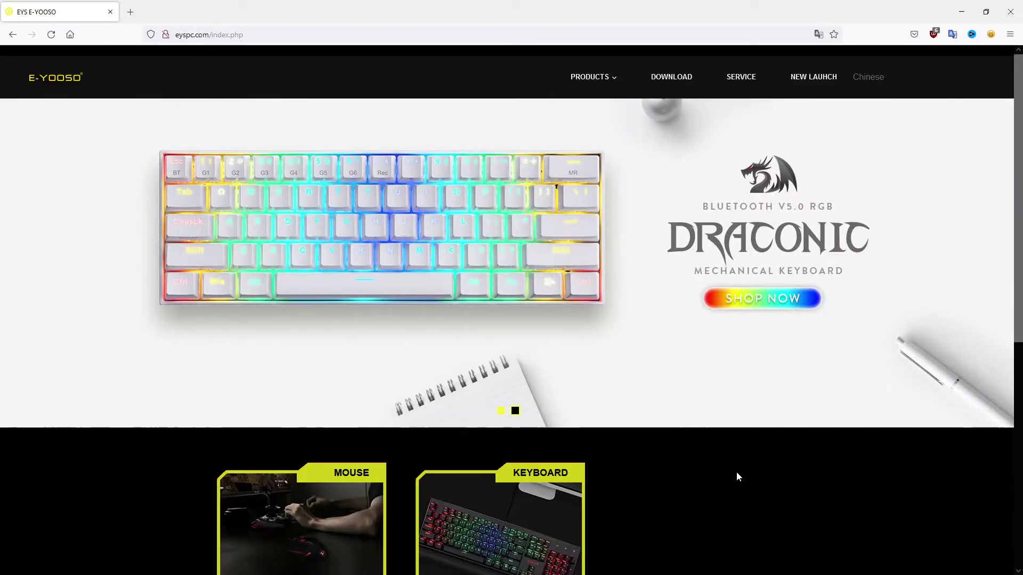
# Open the Download page in the E-YOOSO site's Service Center and look through the listed keyboard and mouse drivers
pyautogui.scroll(-7, 736, 474)
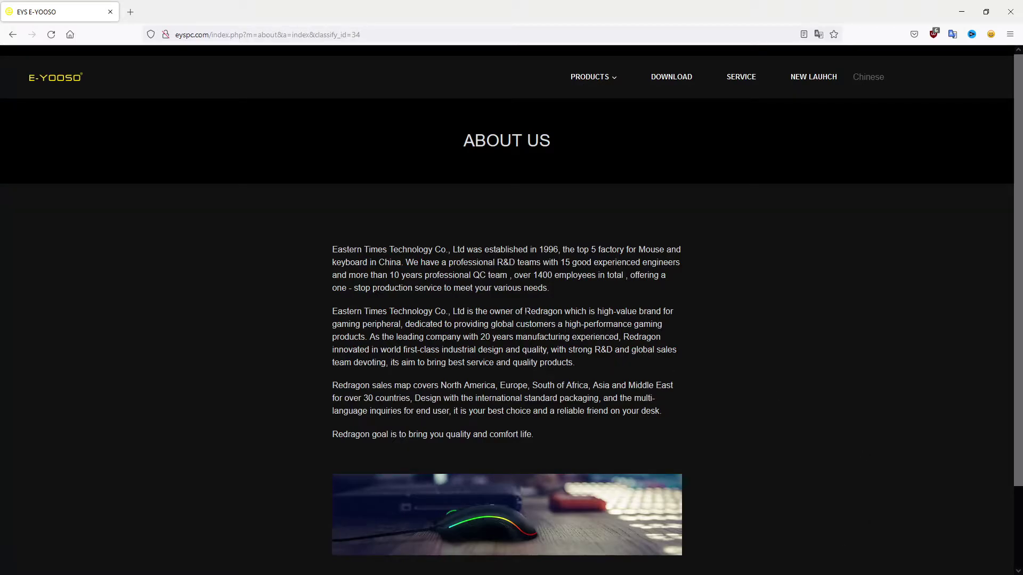
pyautogui.moveTo(525, 311); pyautogui.dragTo(563, 311)
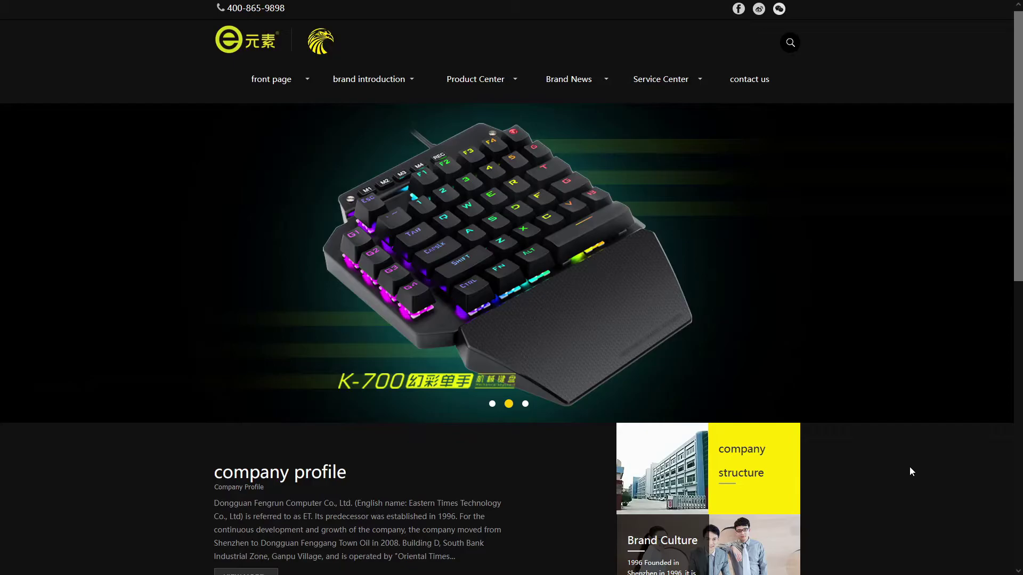
pyautogui.moveTo(663, 83)
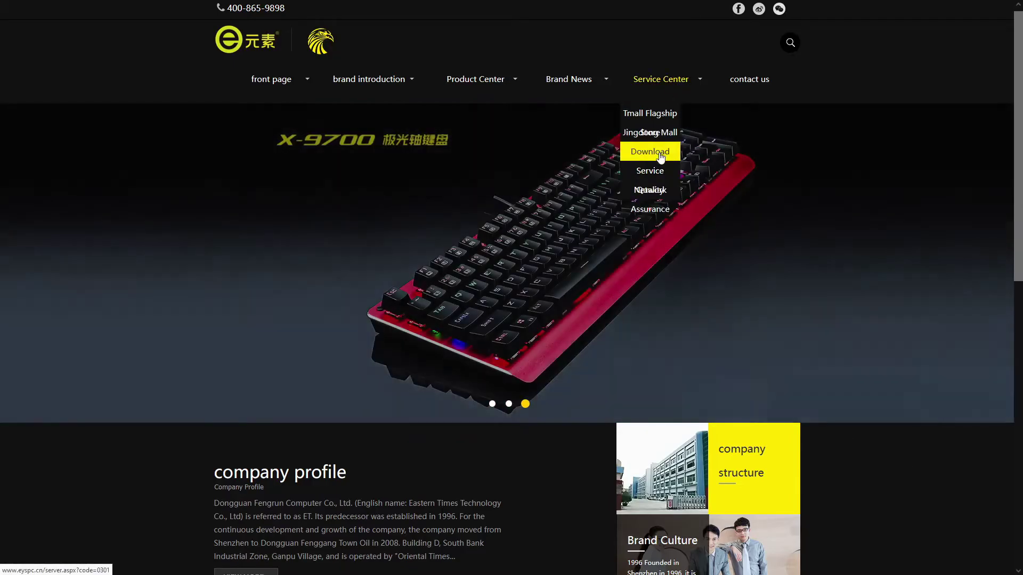
pyautogui.click(650, 151)
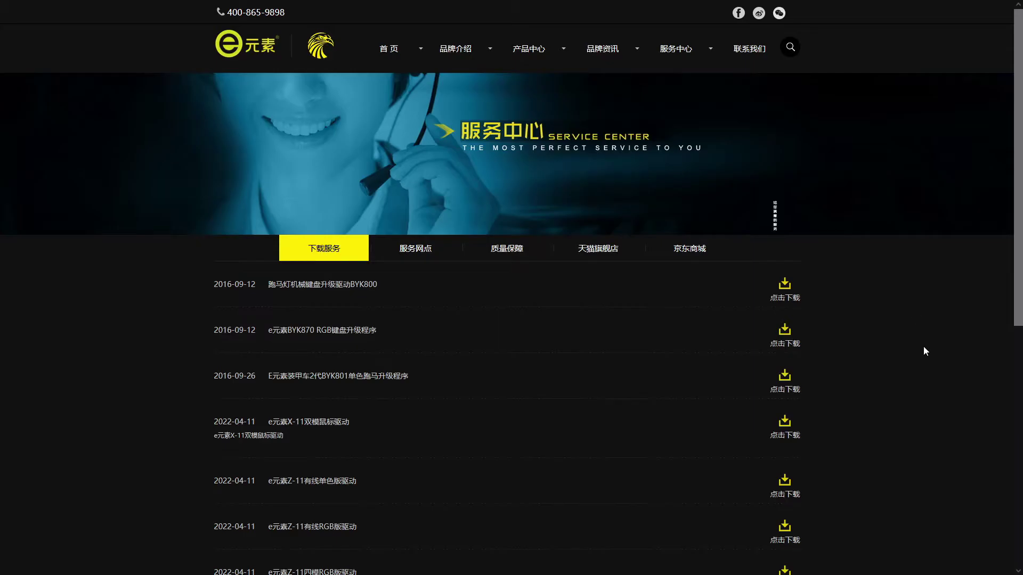
pyautogui.scroll(-3, 924, 345)
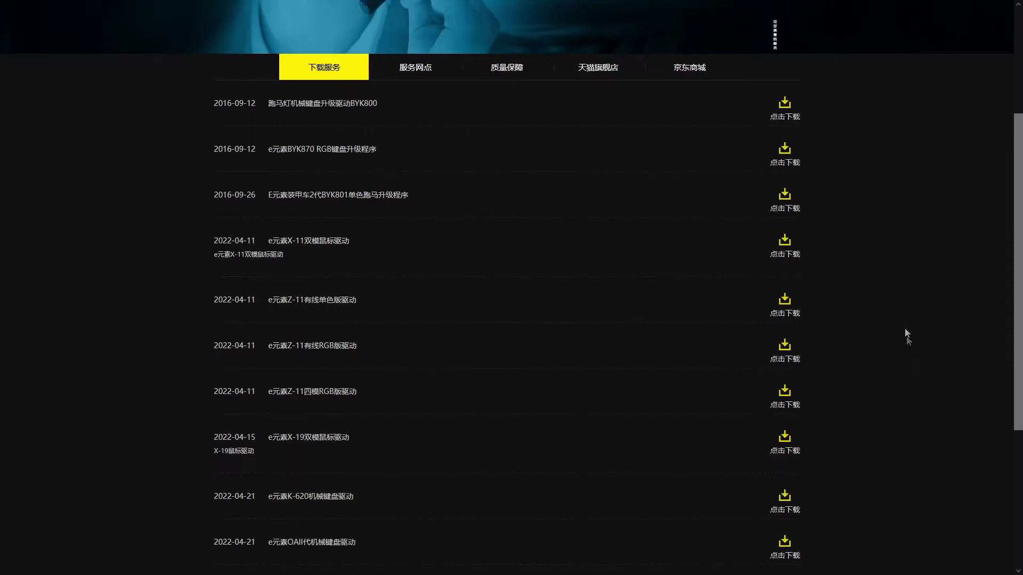
pyautogui.scroll(-2, 903, 313)
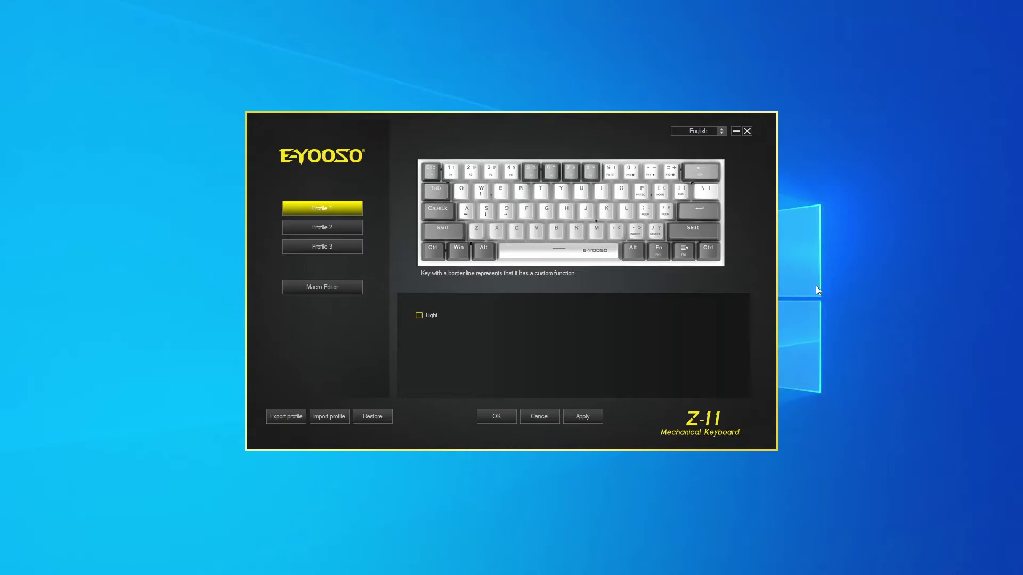
# Enable the keyboard light in Profile 1 and set the lighting effect to Respire
pyautogui.click(419, 316)
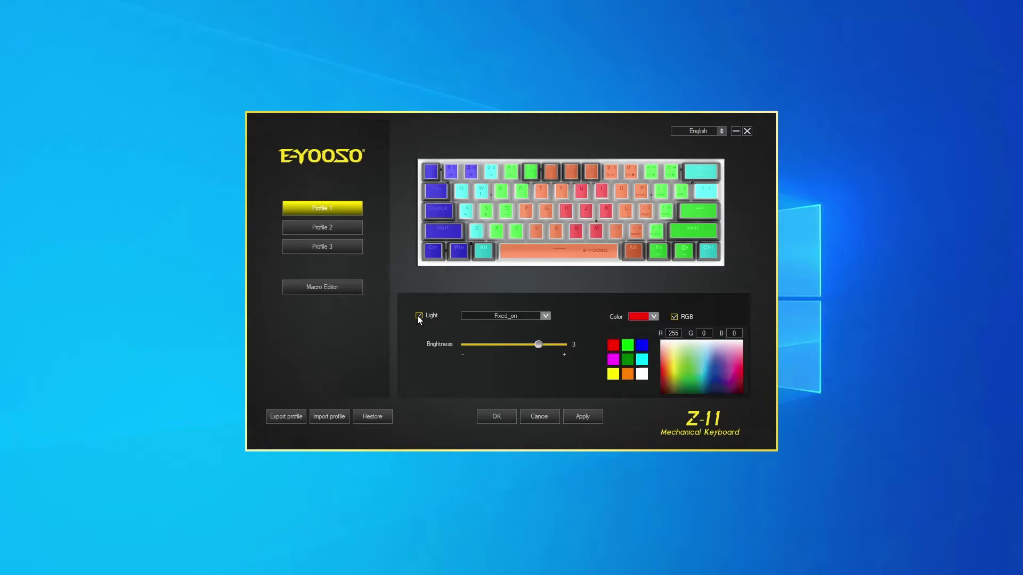
pyautogui.click(545, 316)
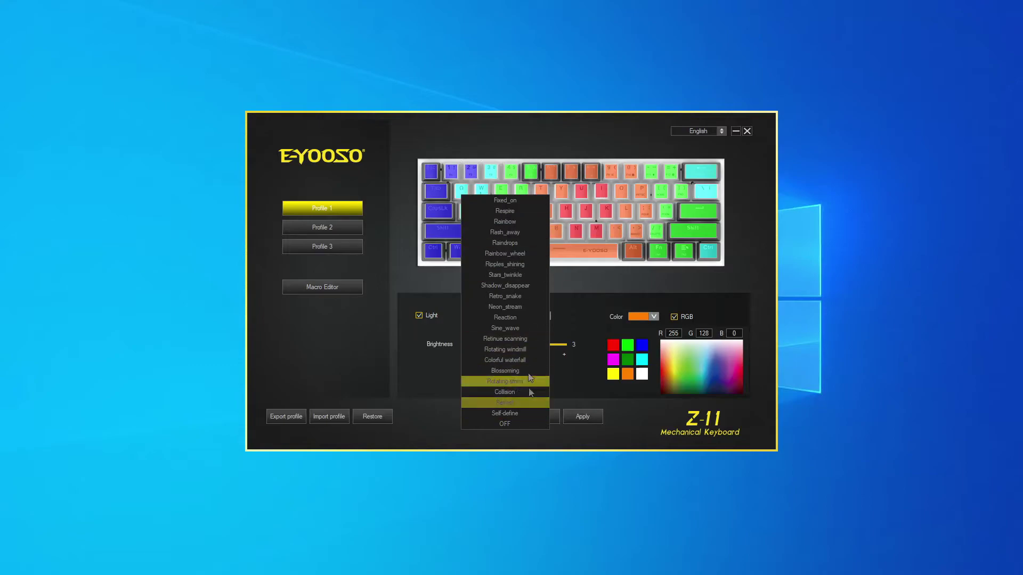
pyautogui.click(513, 213)
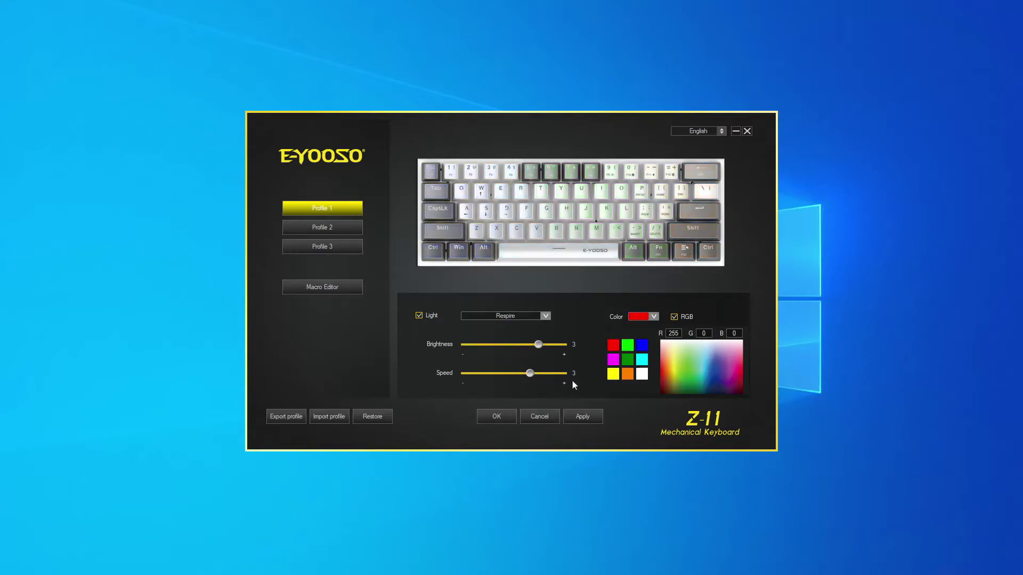
# Turn off RGB for the Respire effect and try the preset colors, finishing on yellow
pyautogui.click(674, 316)
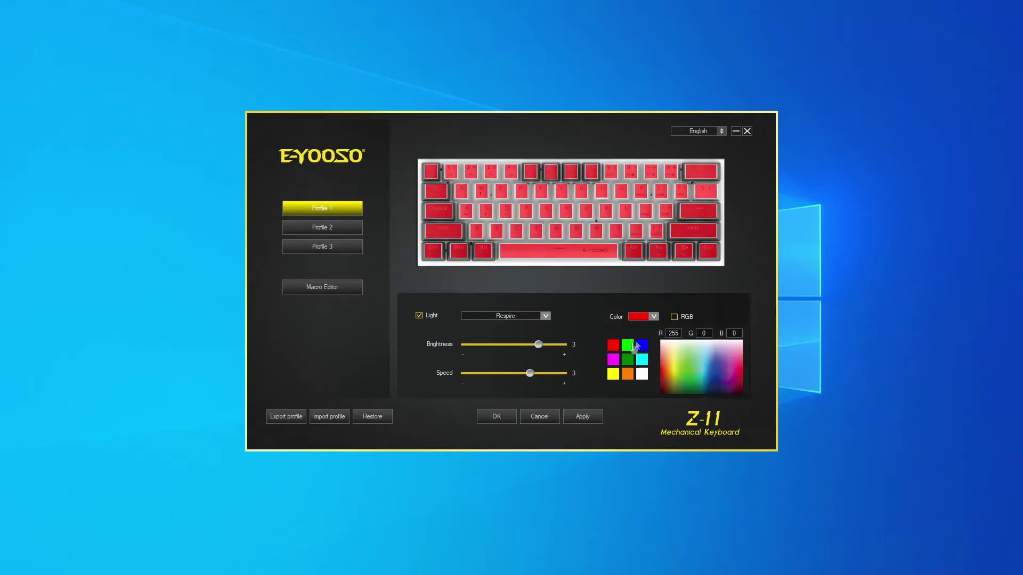
pyautogui.click(627, 351)
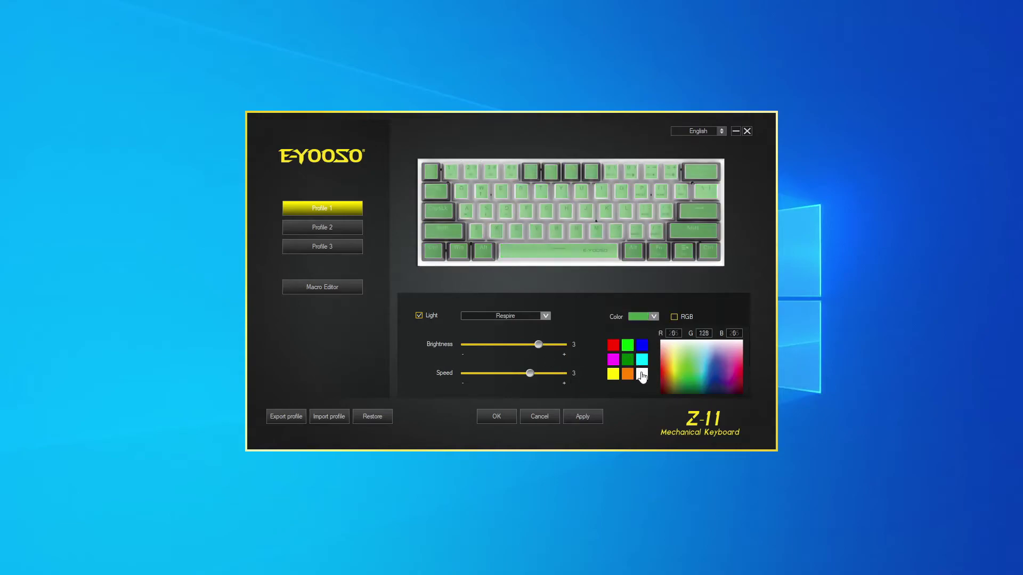
pyautogui.click(641, 362)
pyautogui.click(613, 374)
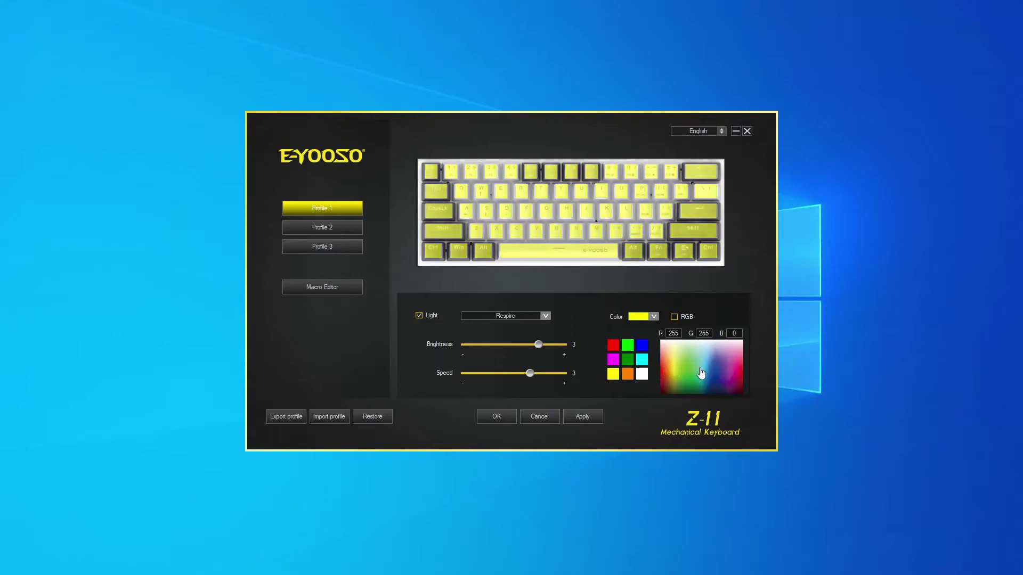
# Choose a custom color from the spectrum for the Respire effect and set its blue value to 0
pyautogui.click(686, 380)
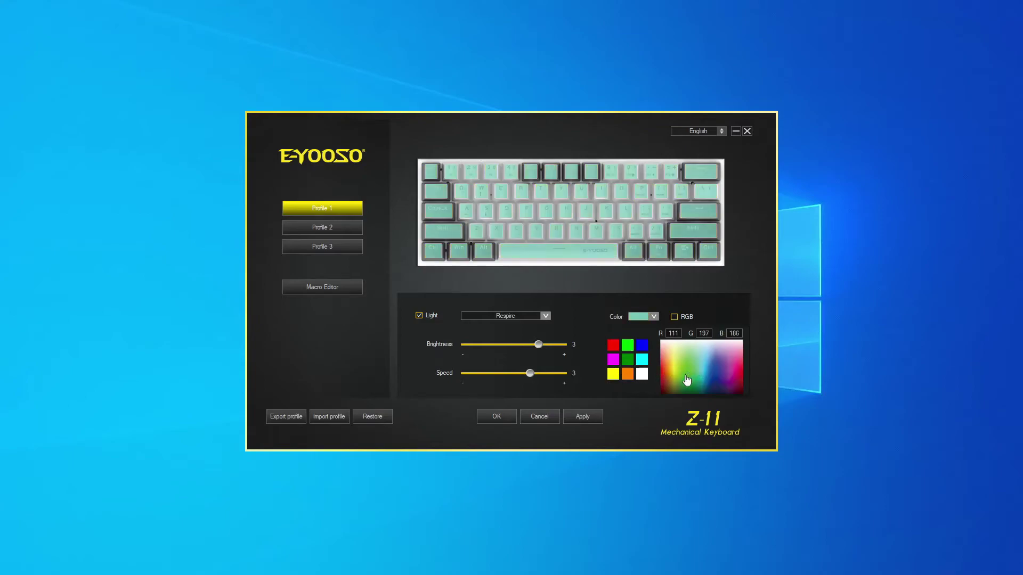
pyautogui.click(733, 349)
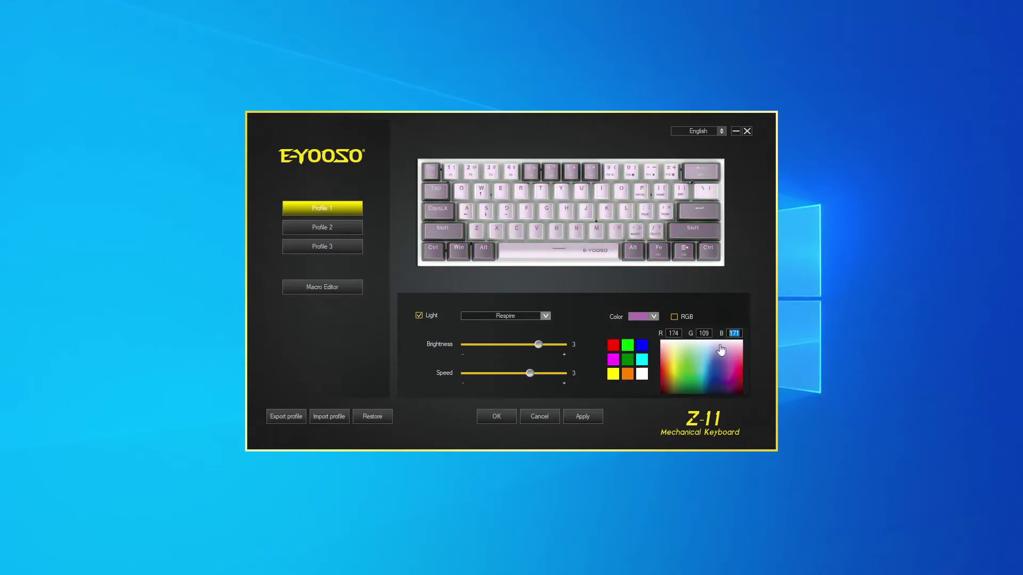
pyautogui.write('0')
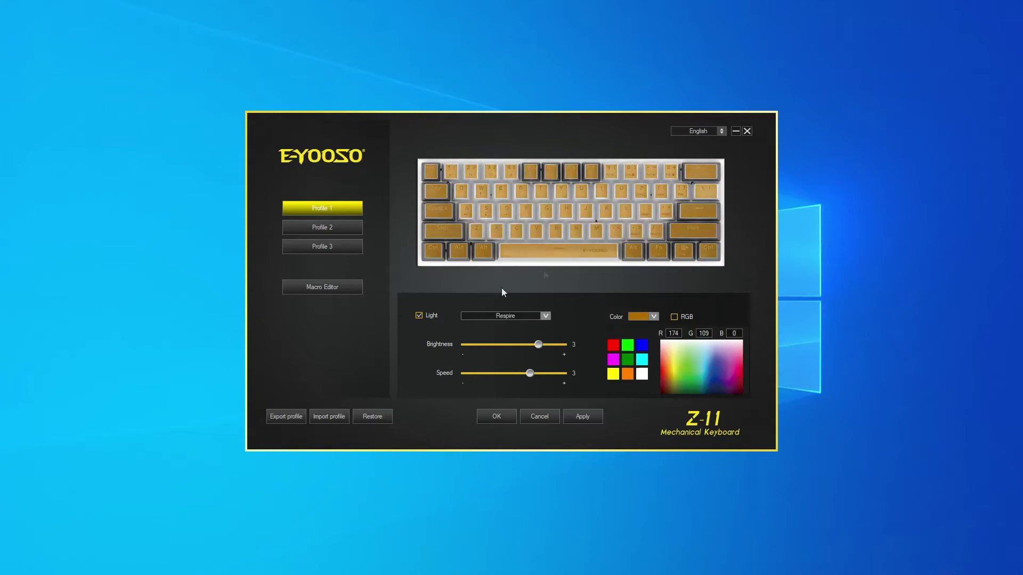
# Change the lighting effect to Self-define and view the Define2, Define3 and Define4 color groups
pyautogui.click(507, 315)
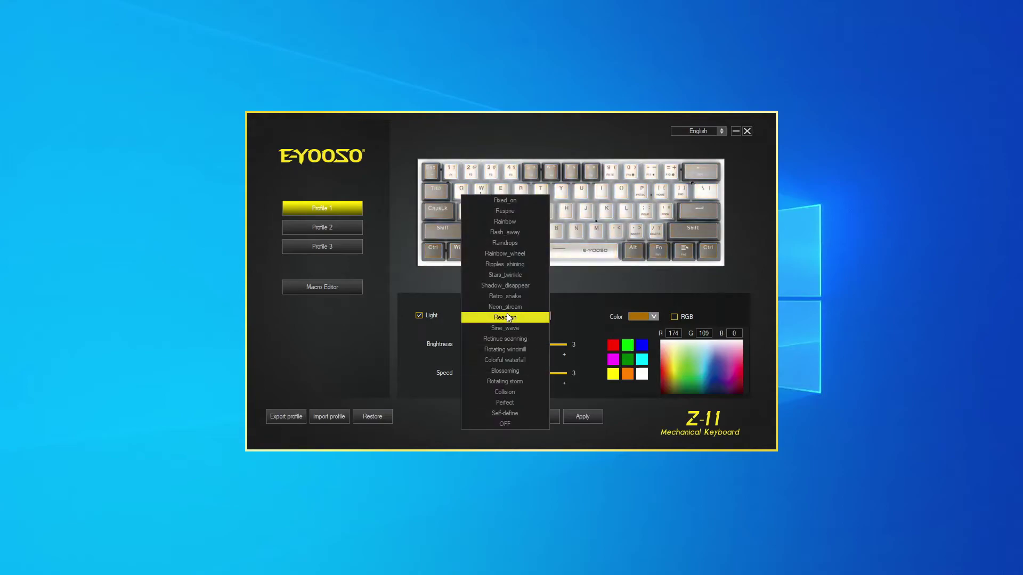
pyautogui.click(519, 411)
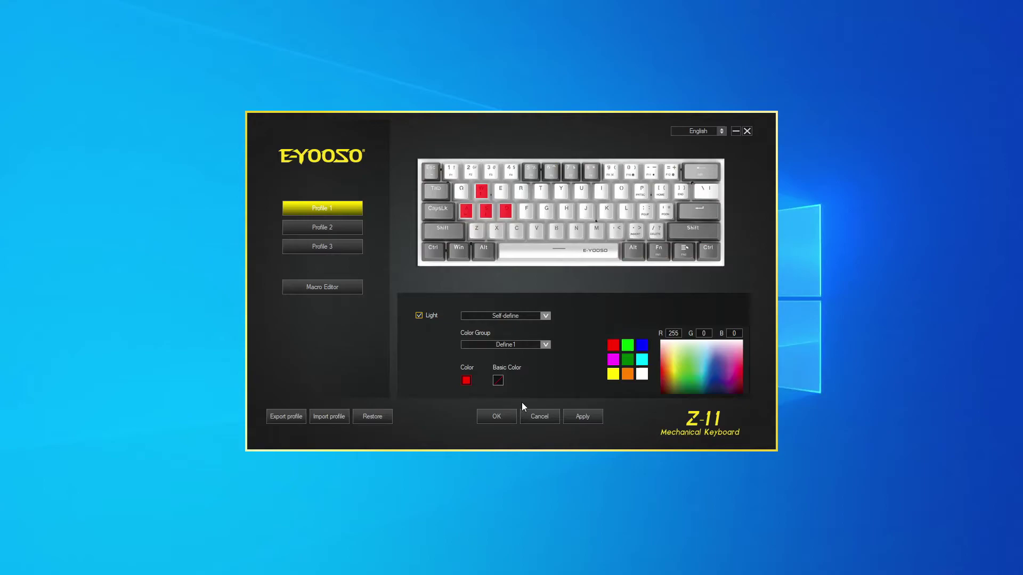
pyautogui.click(502, 346)
pyautogui.click(507, 365)
pyautogui.click(515, 348)
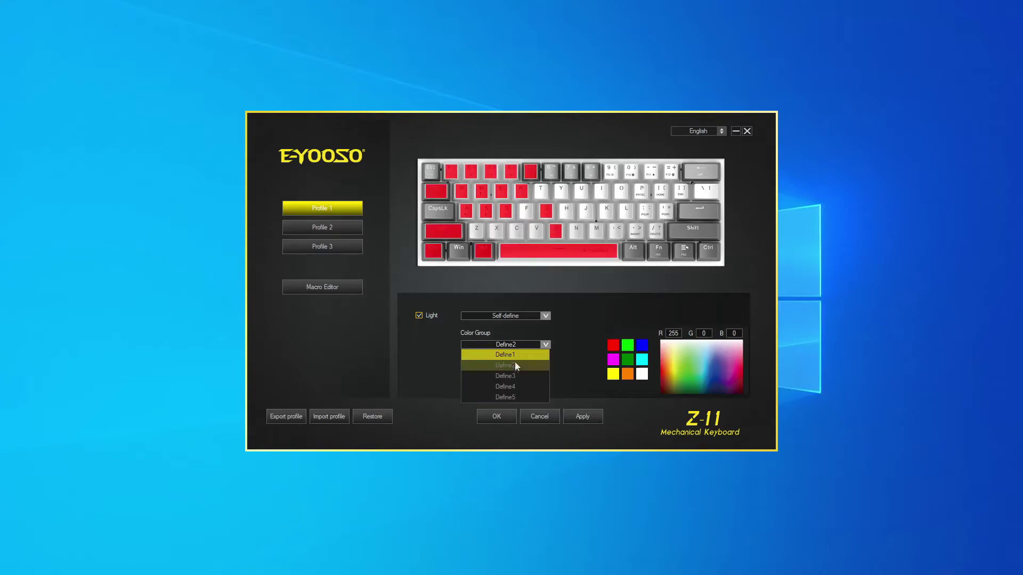
pyautogui.click(510, 375)
pyautogui.click(519, 346)
pyautogui.click(521, 386)
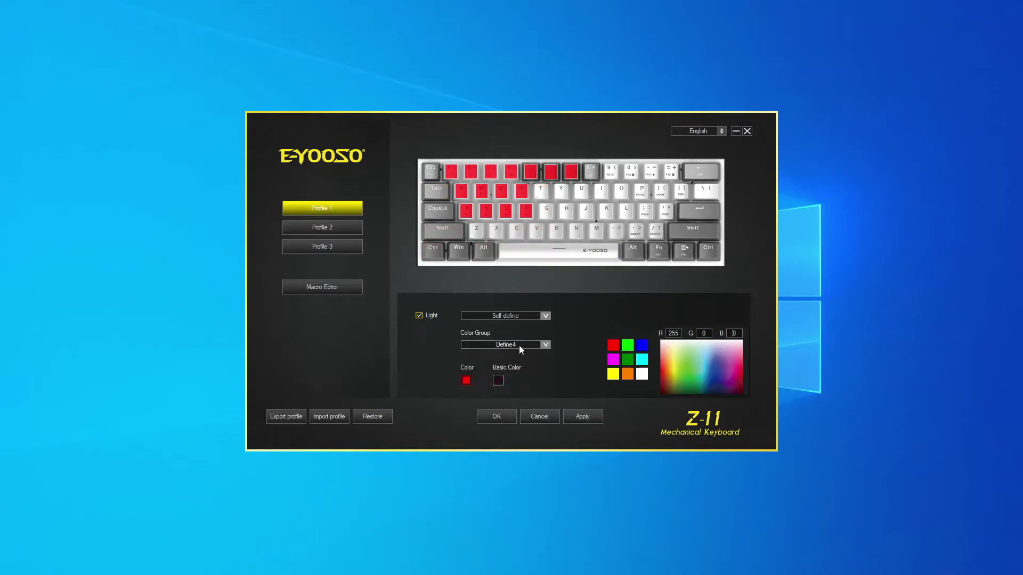
# Select the Define5 color group, color the H and J keys green, and set the color back to red
pyautogui.click(519, 345)
pyautogui.click(516, 396)
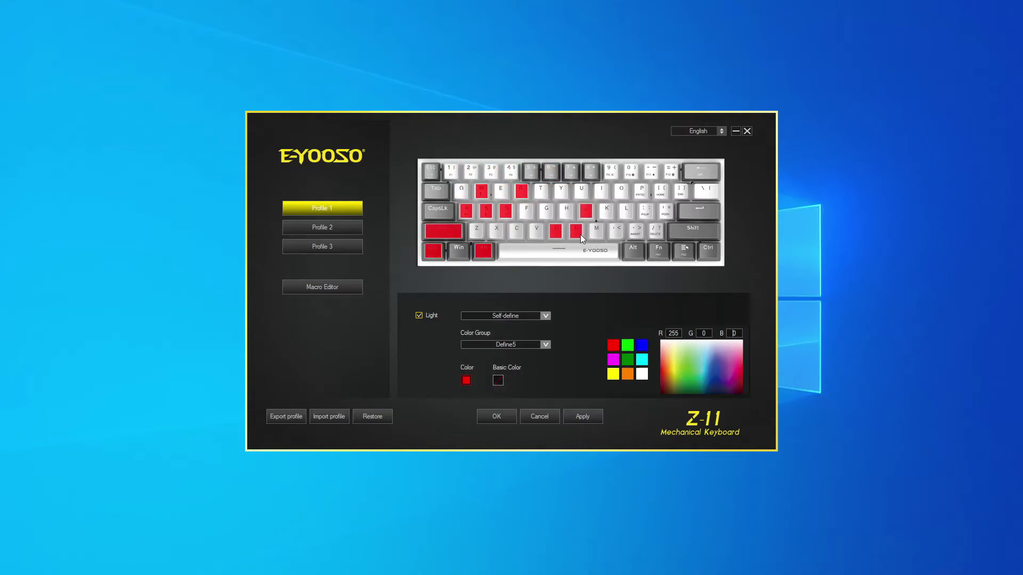
pyautogui.click(627, 345)
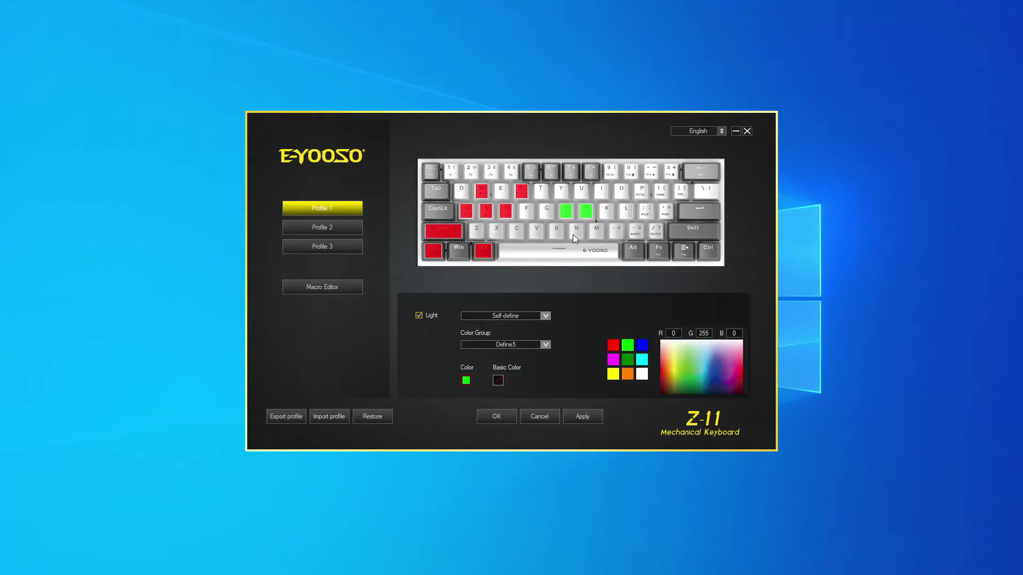
pyautogui.click(613, 346)
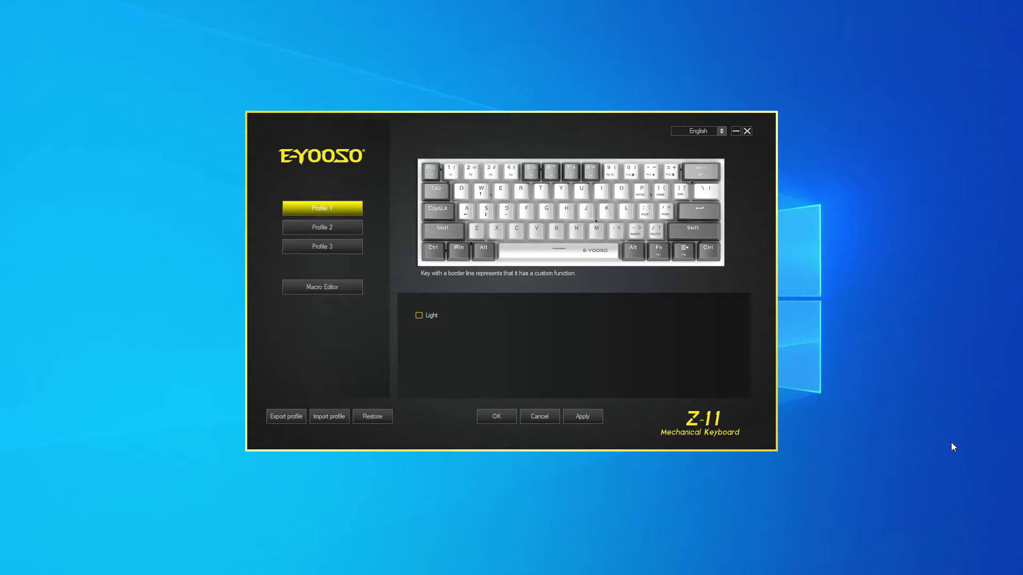
# Try assigning the keystroke G with the Shift, Ctrl, Alt and Win modifiers to the Q key, and discard it
pyautogui.click(462, 192)
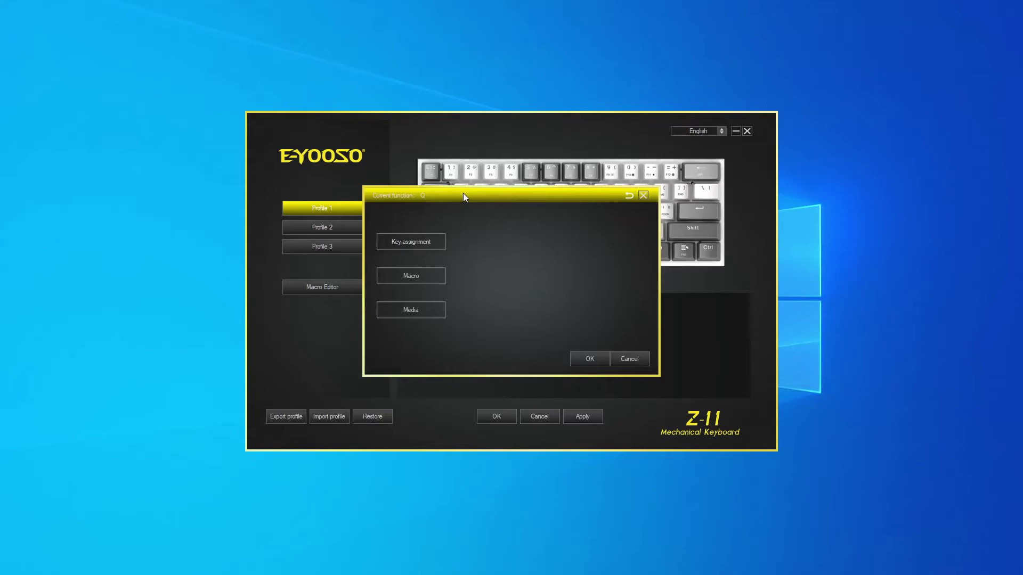
pyautogui.click(429, 244)
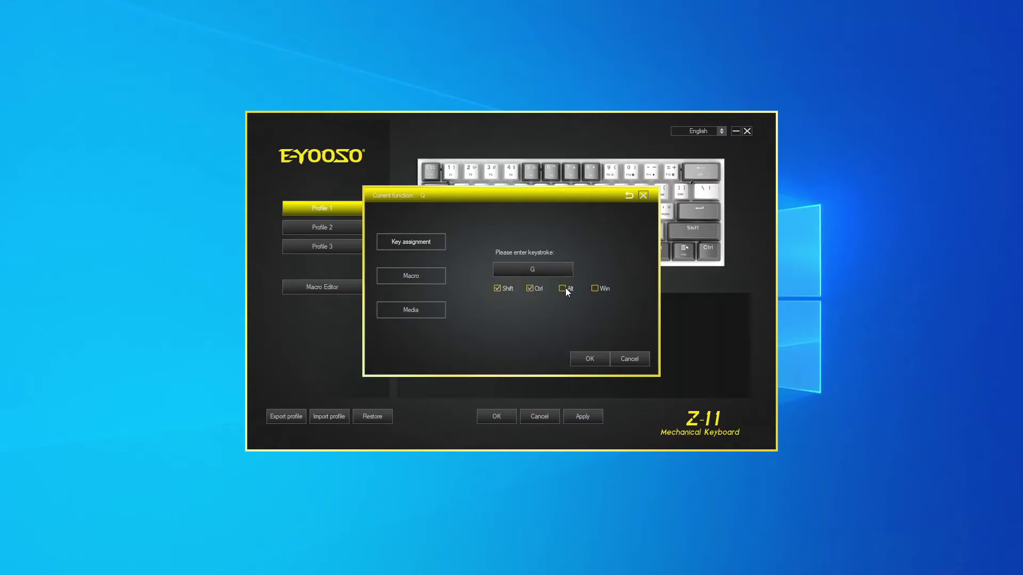
pyautogui.click(595, 289)
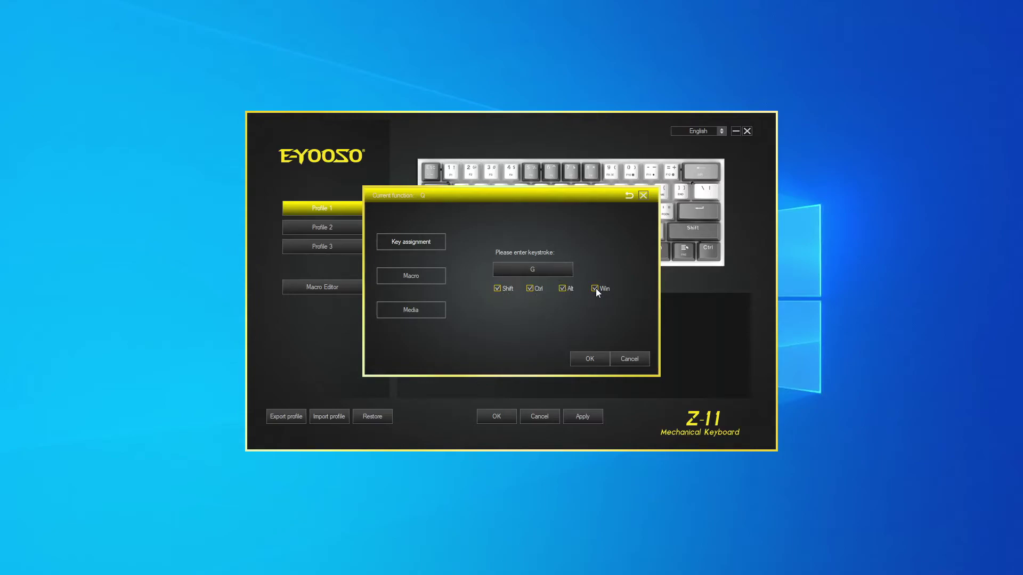
pyautogui.click(630, 363)
# Examine the media functions and macro list offered for the A key, and close its settings without assigning anything
pyautogui.click(469, 215)
pyautogui.click(423, 311)
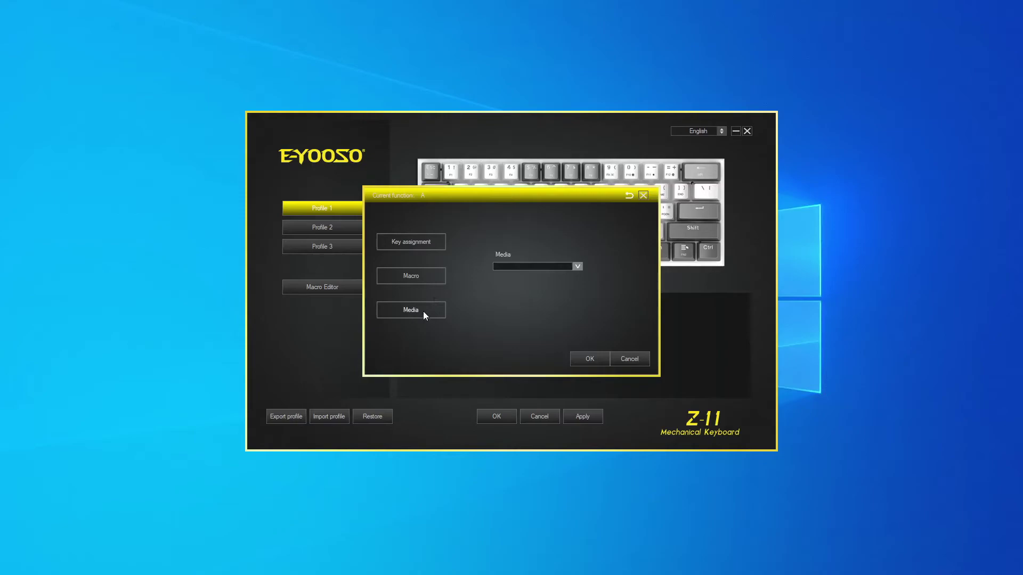
pyautogui.click(538, 268)
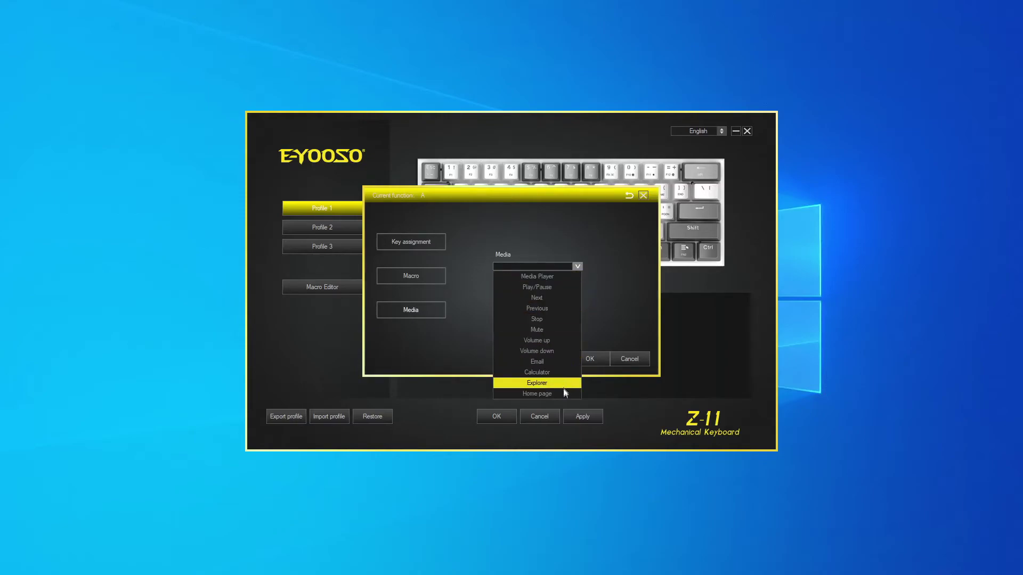
pyautogui.click(552, 280)
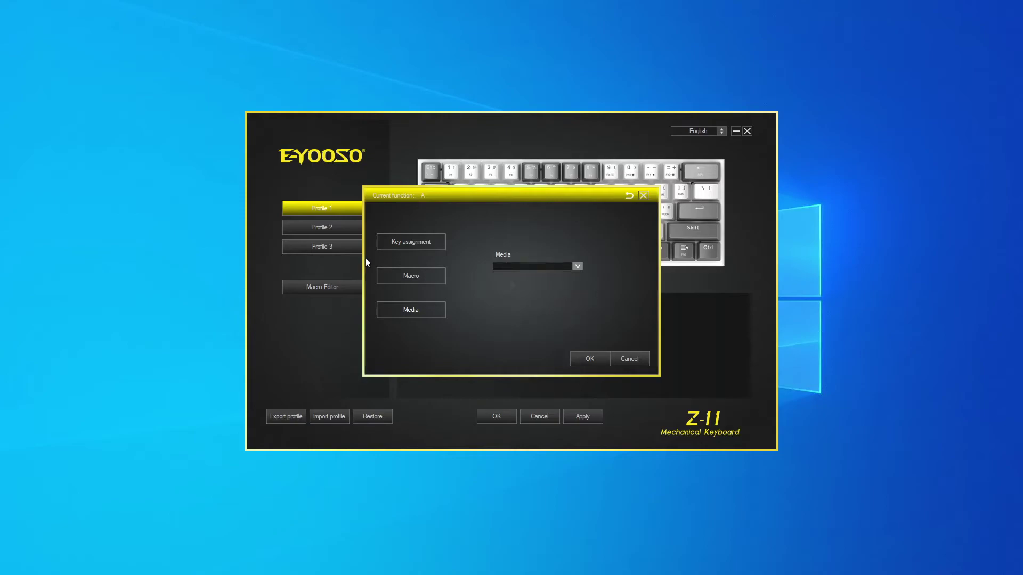
pyautogui.click(425, 272)
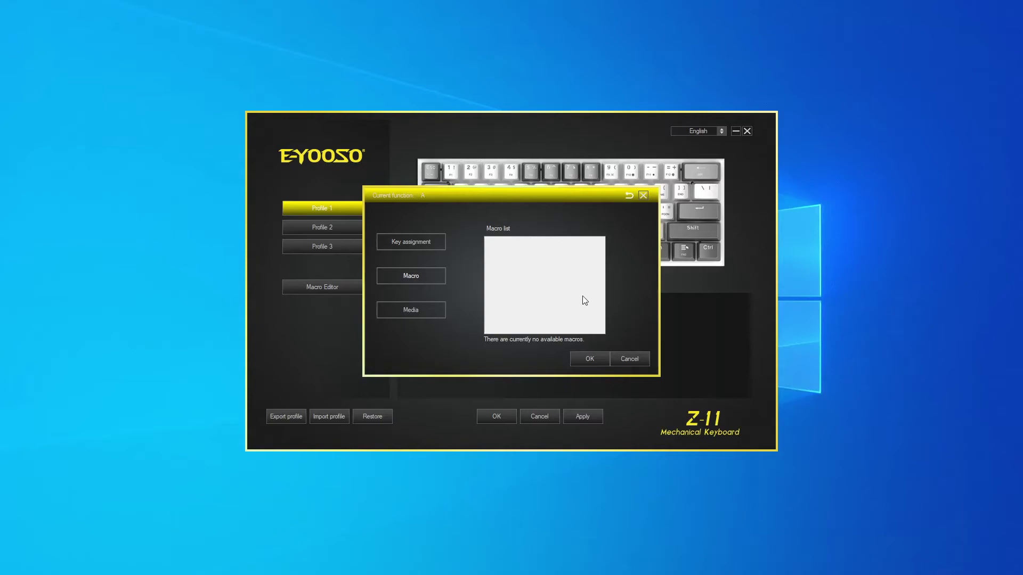
pyautogui.click(628, 358)
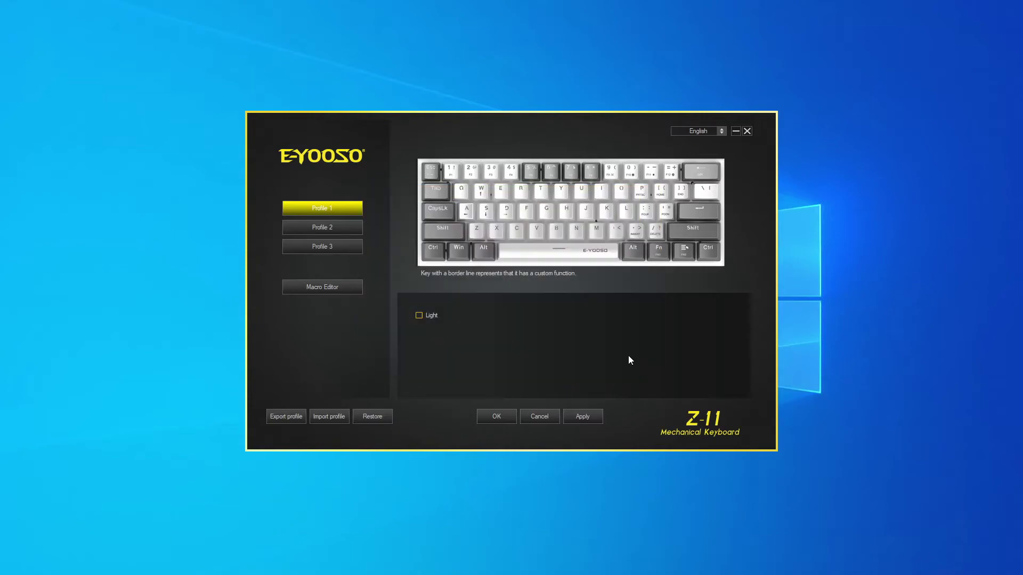
# Create a new macro named "Fart" in the Macro Editor
pyautogui.click(340, 291)
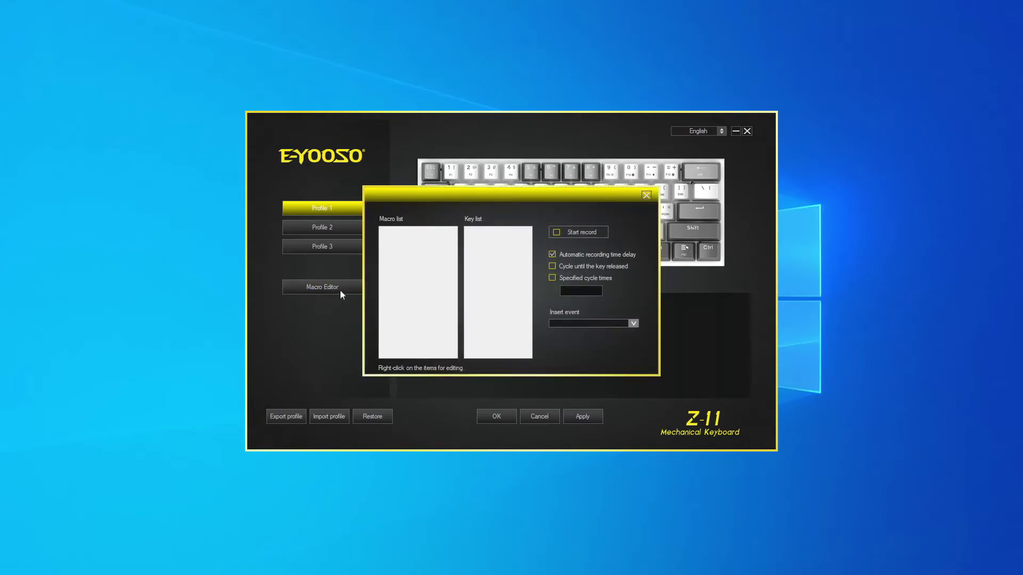
pyautogui.rightClick(404, 241)
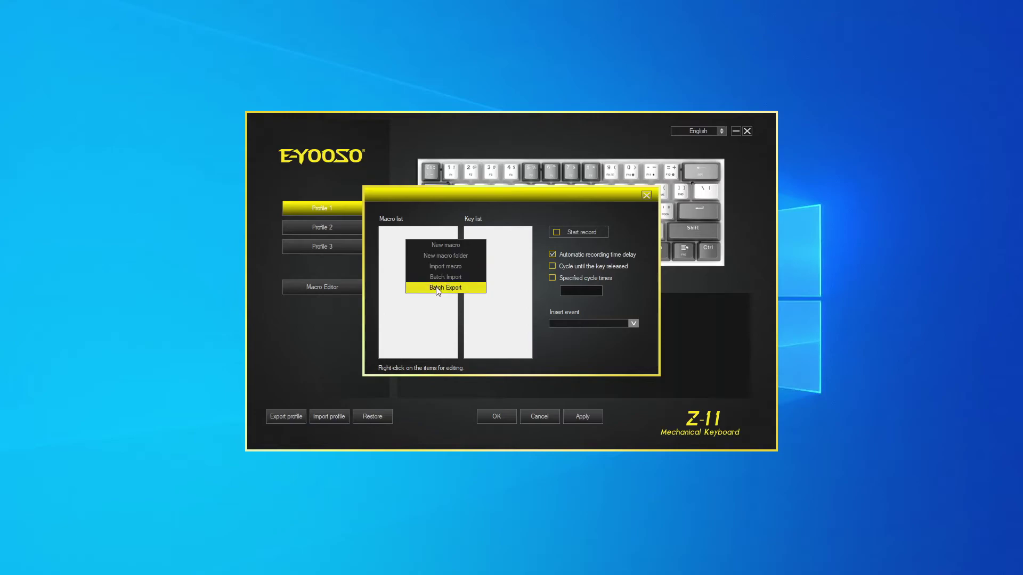
pyautogui.click(464, 245)
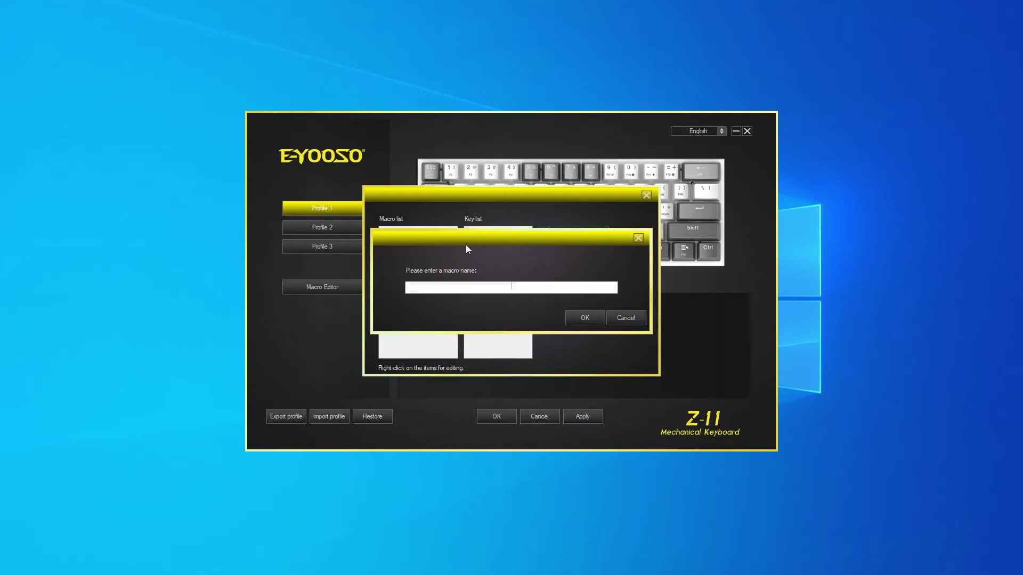
pyautogui.write('Fart')
pyautogui.click(573, 313)
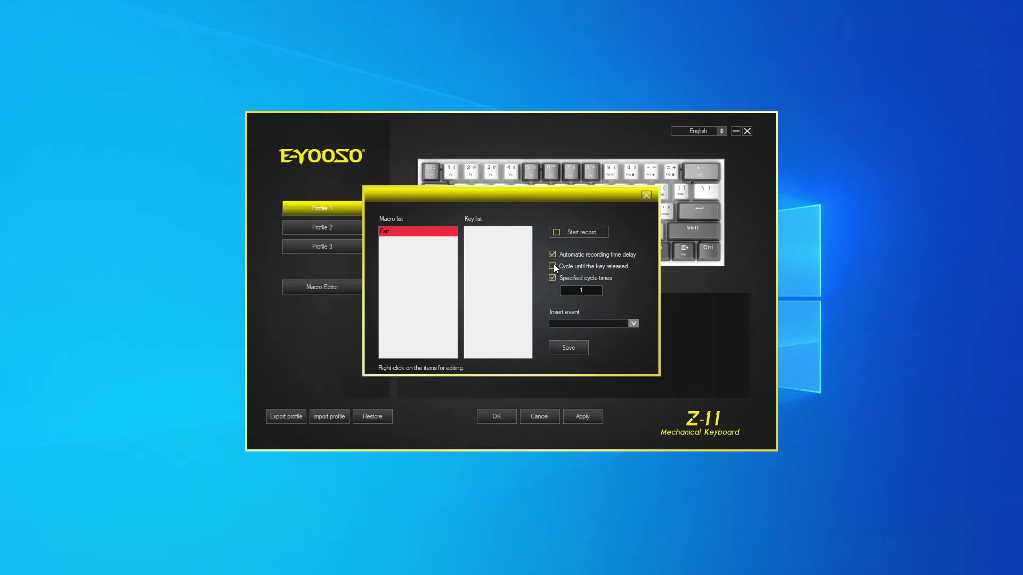
# Record the keystrokes Shift+F, A, R and T into the Fart macro without automatic time delays
pyautogui.click(556, 232)
pyautogui.hotkey('shift', 'f')
pyautogui.press('a')
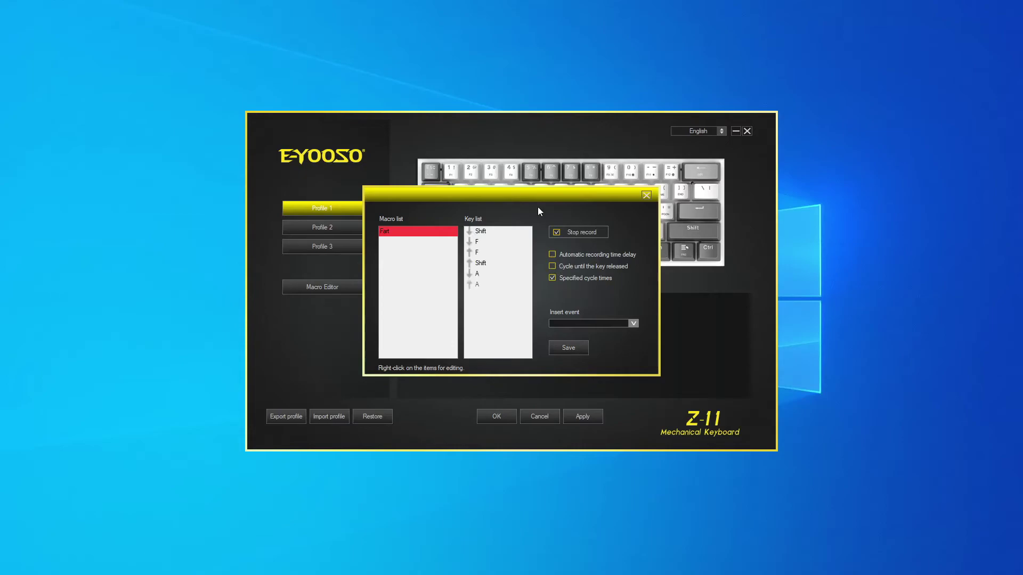
pyautogui.press('r')
pyautogui.press('t')
pyautogui.click(556, 232)
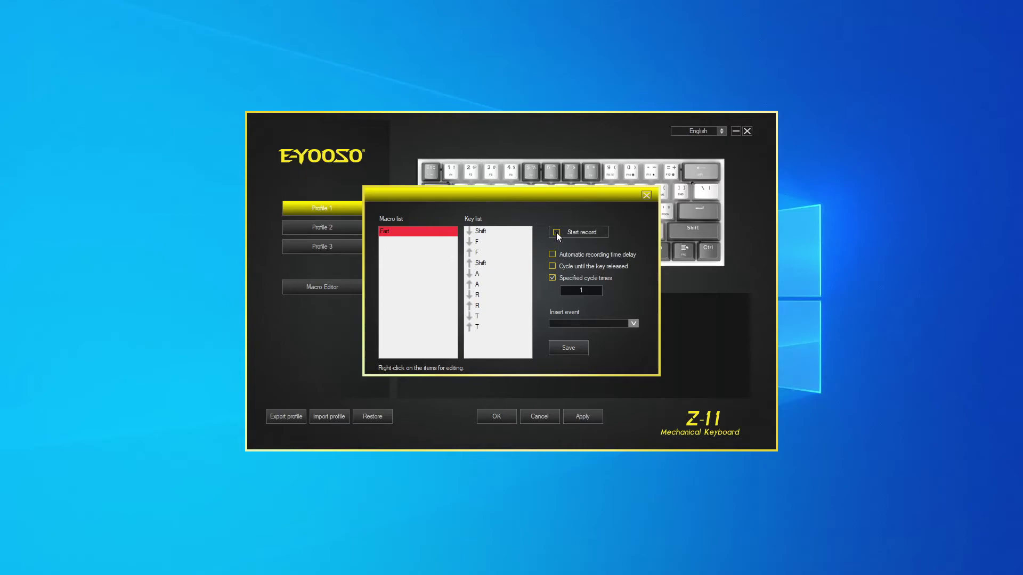
# Check the event types that can be inserted into the macro, then save it and close the Macro Editor
pyautogui.click(561, 322)
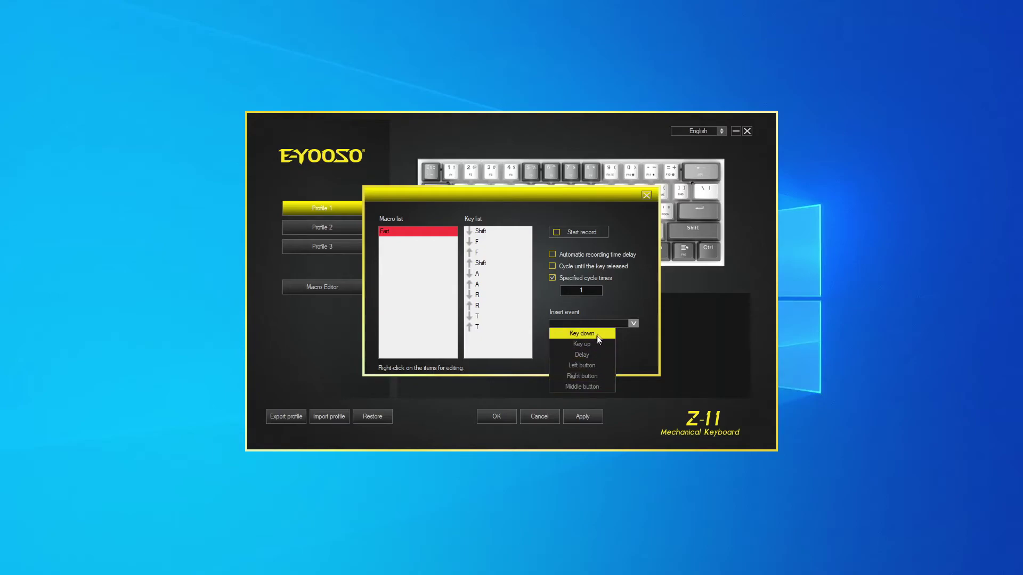
pyautogui.click(644, 354)
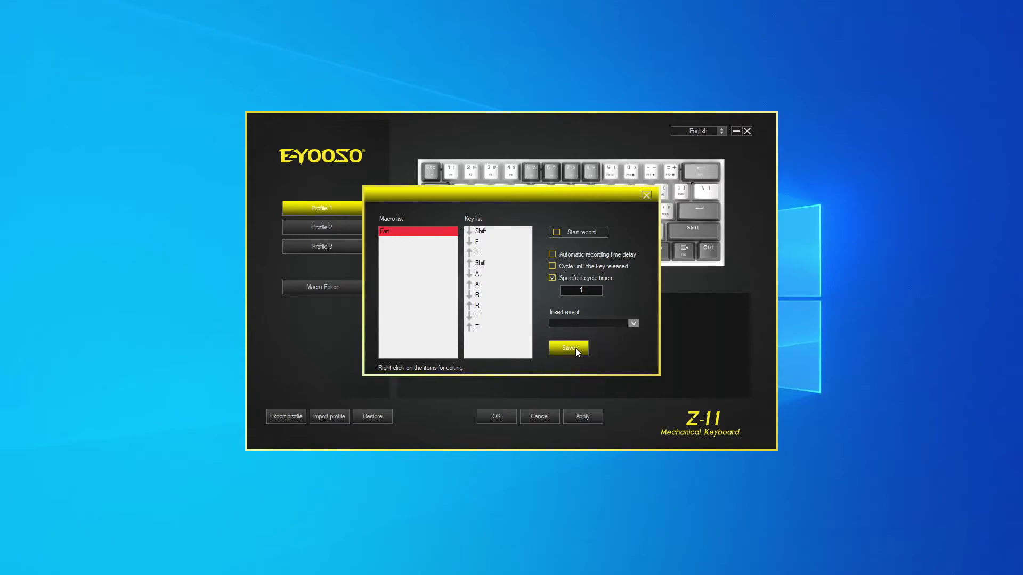
pyautogui.click(646, 196)
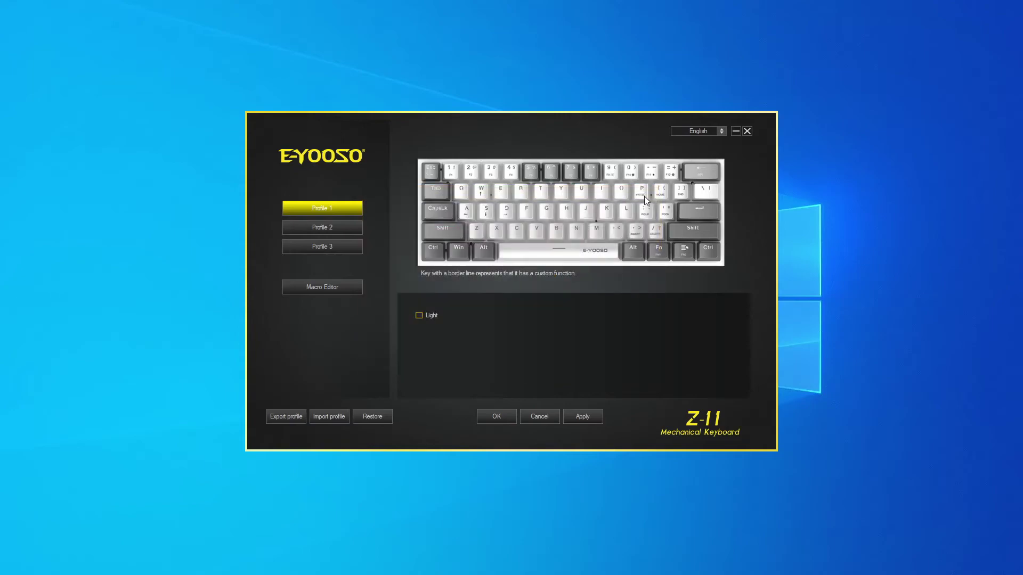
# Assign the Fart macro to the A key
pyautogui.click(466, 216)
pyautogui.click(424, 276)
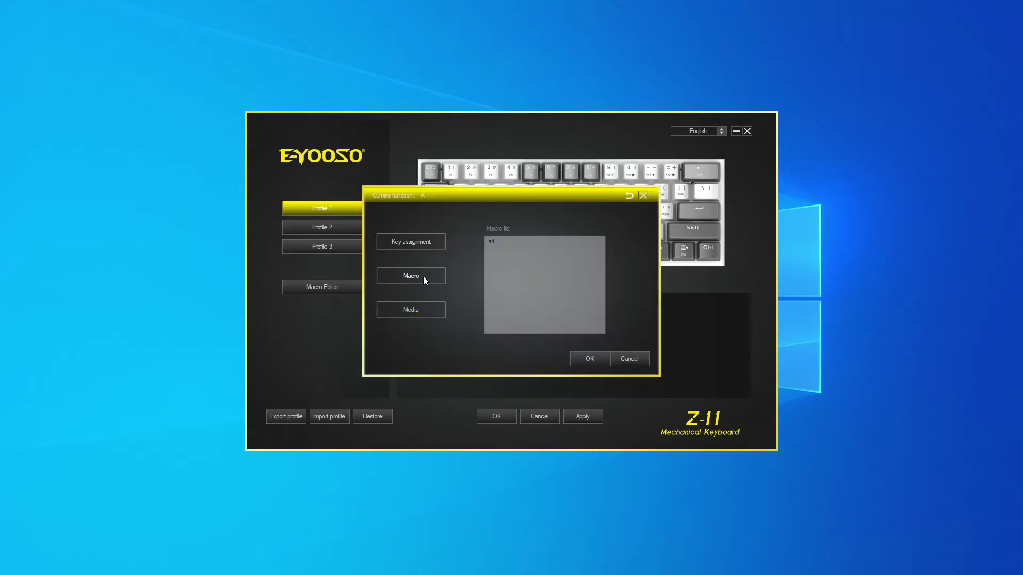
pyautogui.click(508, 242)
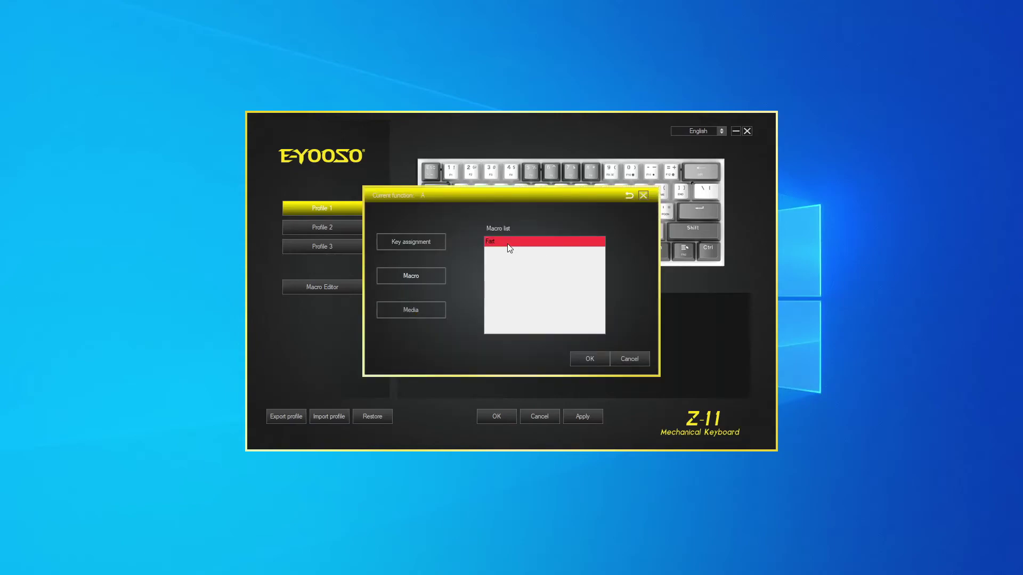
pyautogui.click(584, 359)
# Switch to Notepad, test the A key's macro by entering "Fart" four times, and return to the keyboard software
pyautogui.hotkey('alt', 'Tab')
pyautogui.write('FartFart')
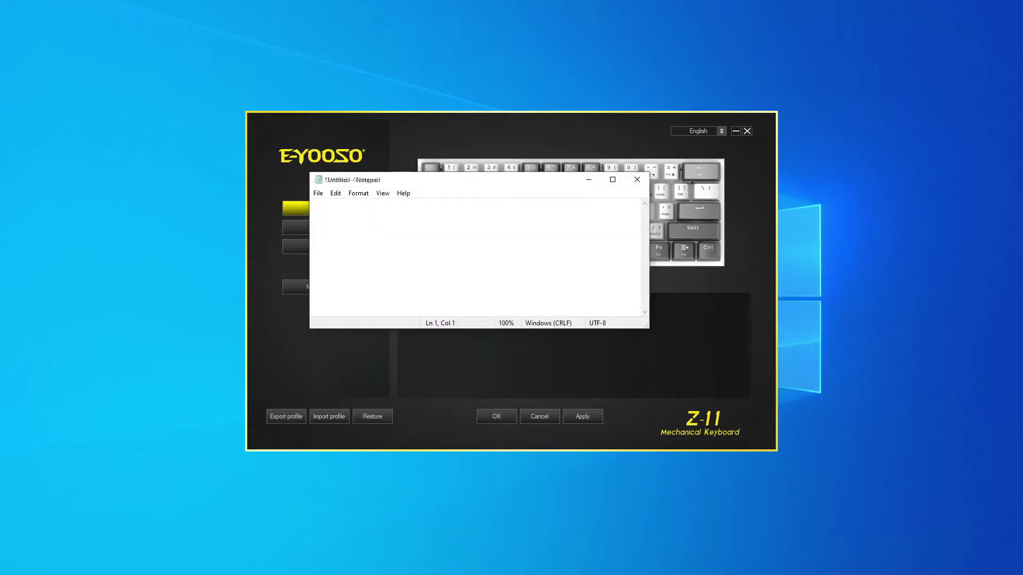
pyautogui.write('FartFart')
pyautogui.click(550, 122)
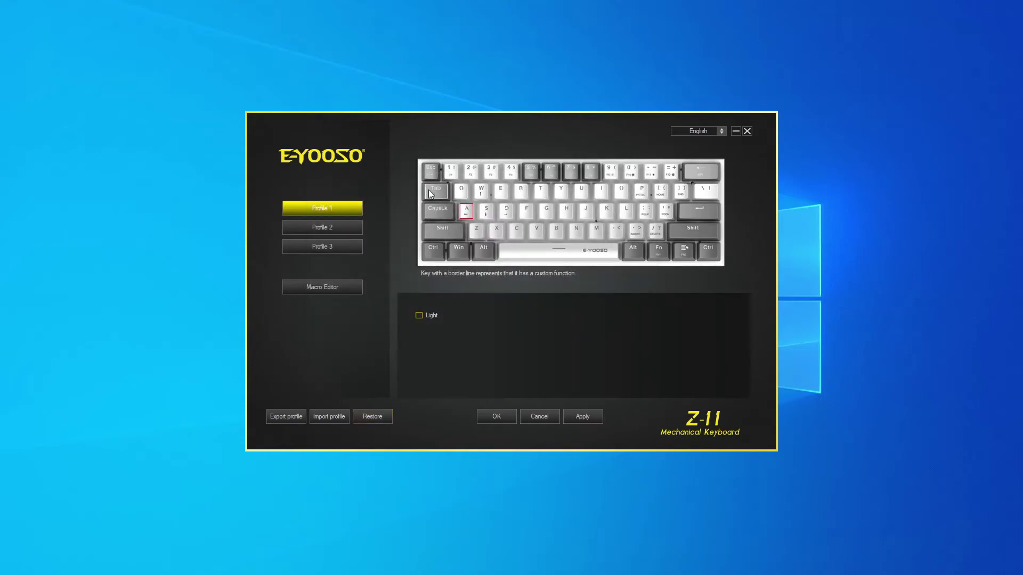
# Reset the A key to its default function and confirm the reset
pyautogui.click(469, 212)
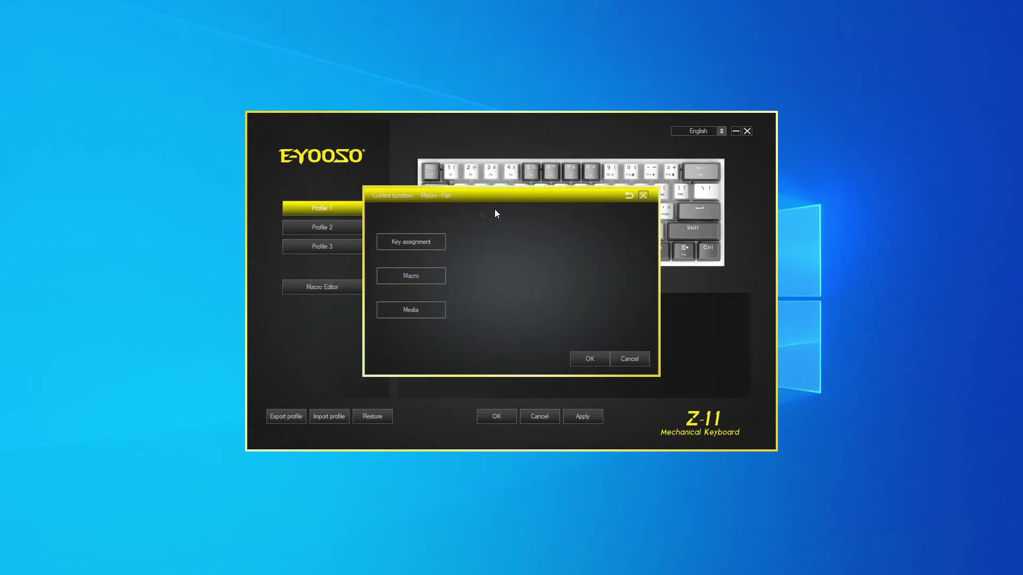
pyautogui.click(628, 197)
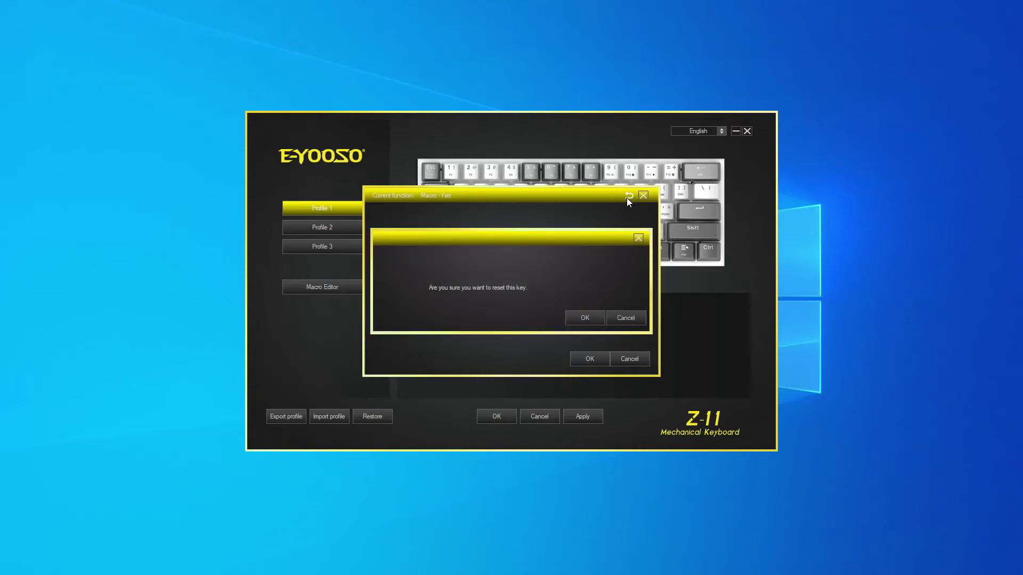
pyautogui.click(574, 317)
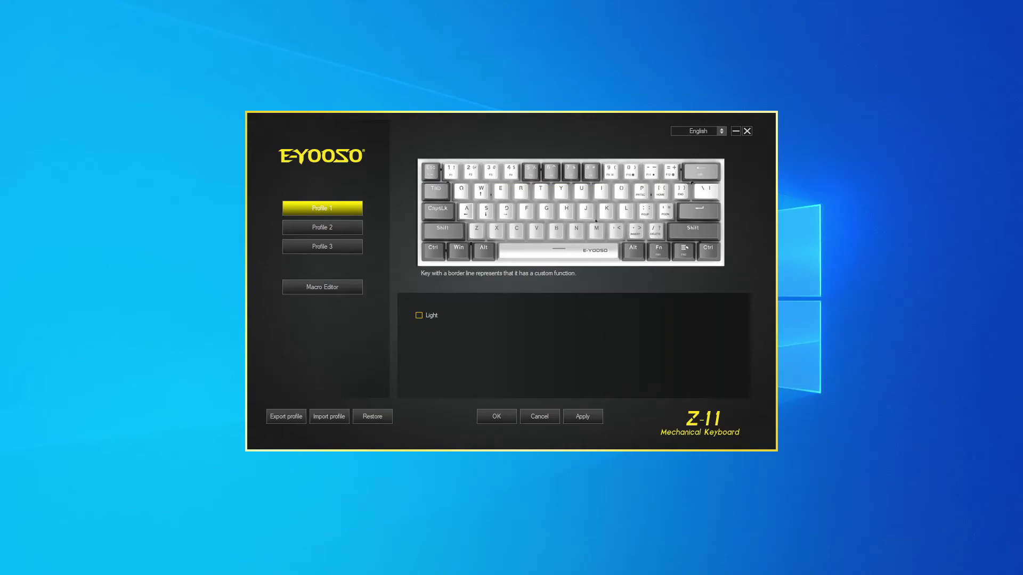
# Switch to Notepad, test the reset A key by entering "aaaa", and minimize the Notepad window
pyautogui.hotkey('alt', 'Tab')
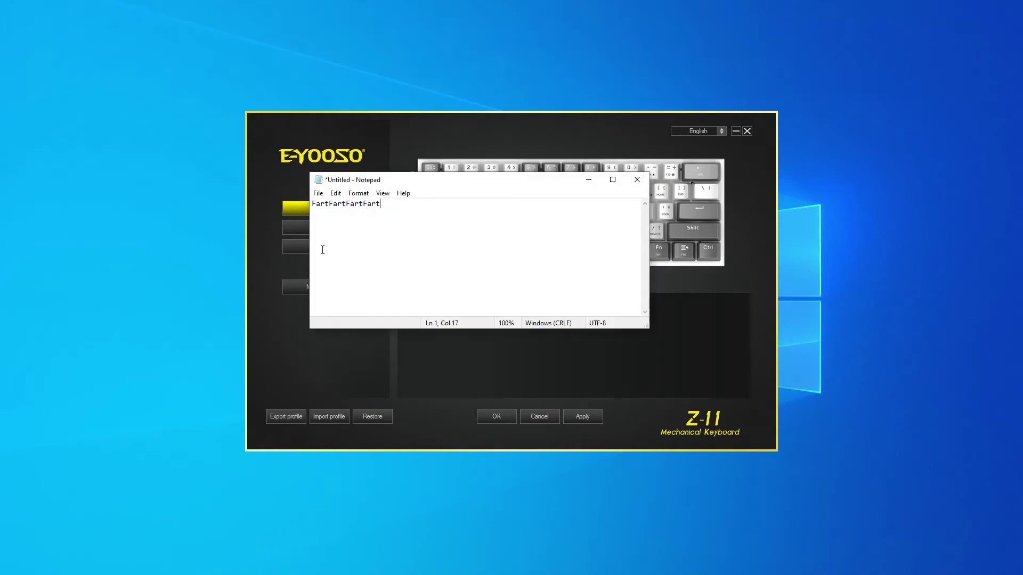
pyautogui.write('aaaa')
pyautogui.click(588, 180)
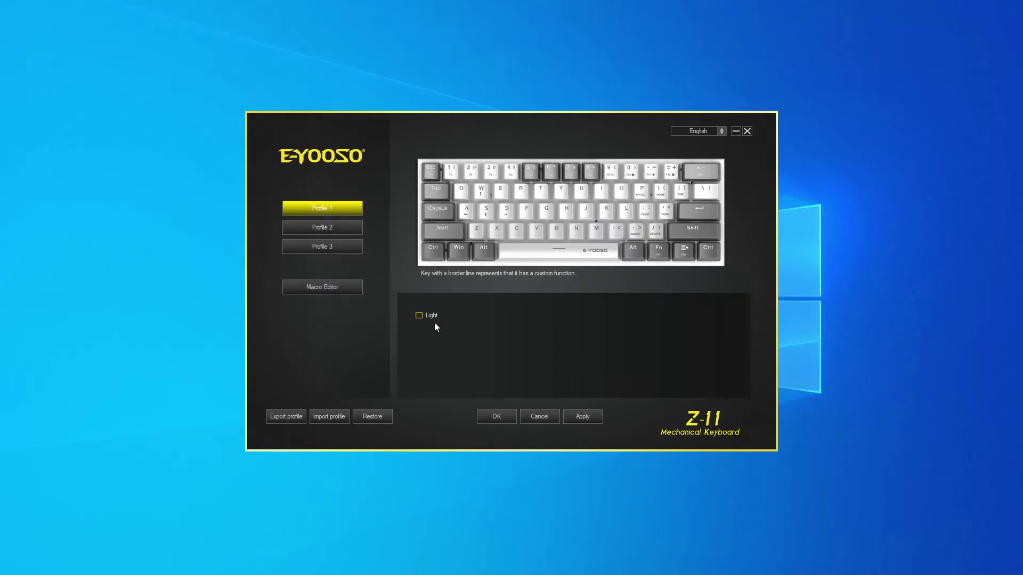